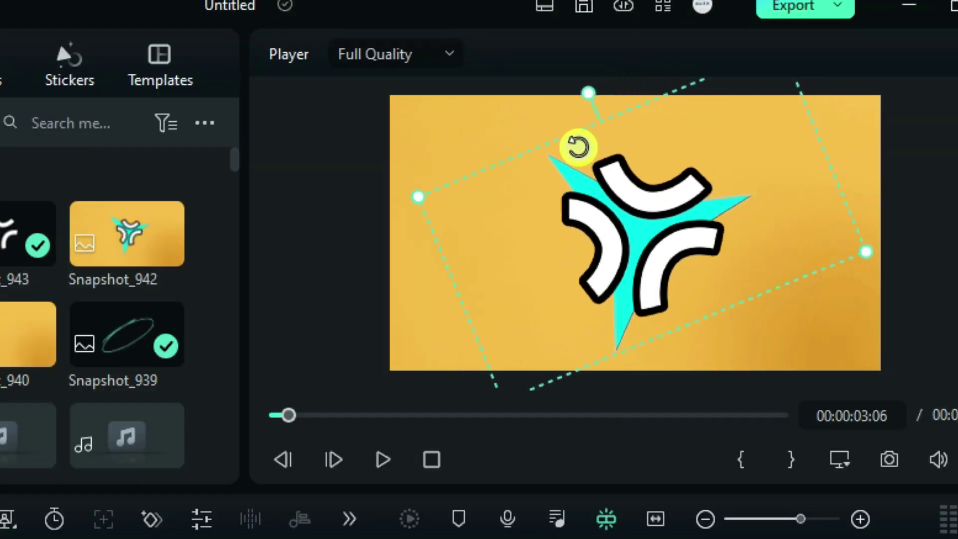
- Rotate the logo on the yellow background to about -12° with its rotate handle in the player
{"action": "left_click_drag", "start_coordinate": [584, 131], "coordinate": [617, 121]}
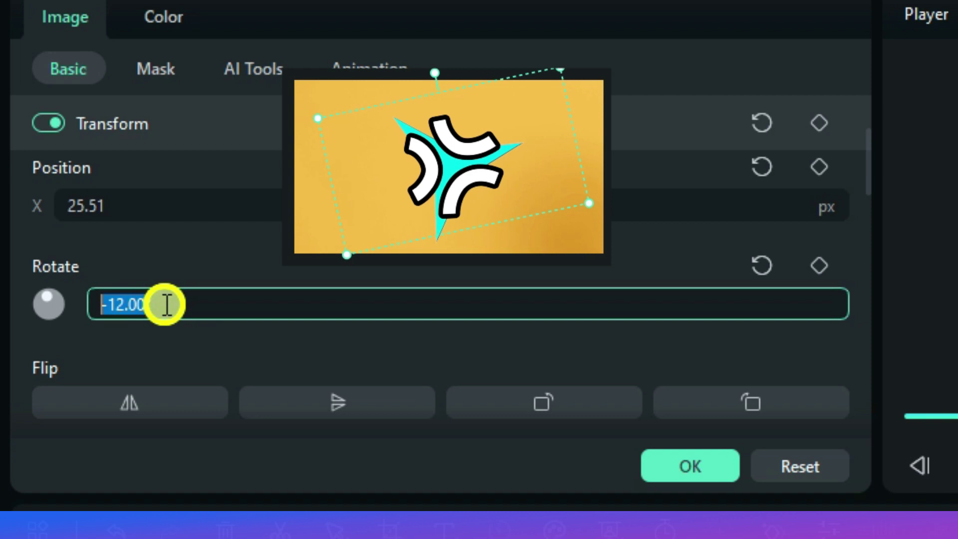
- Set the logo's Rotate value to -27°, then scroll over the field to fine-tune the angle
{"action": "type", "text": "27"}
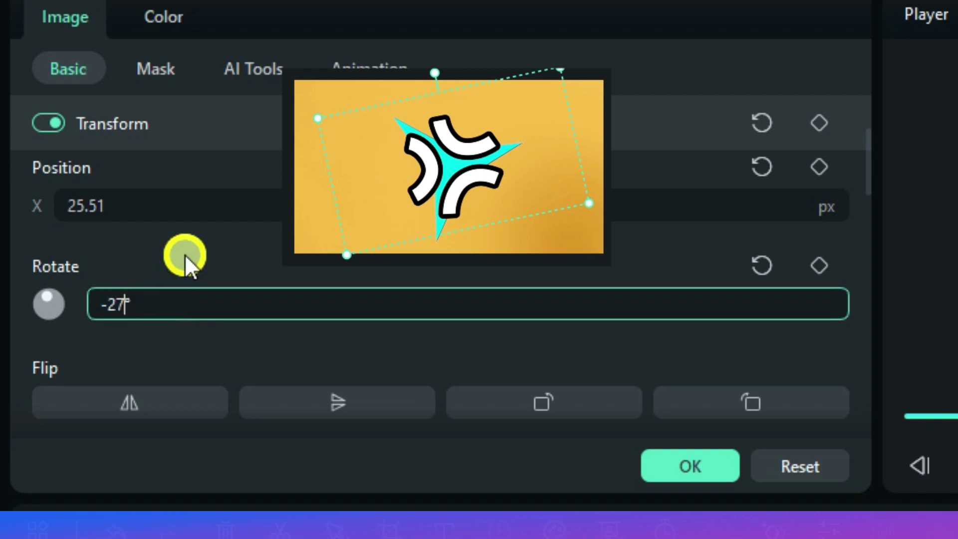
{"action": "key", "text": "Return"}
{"action": "double_click", "coordinate": [175, 304]}
{"action": "type", "text": "-"}
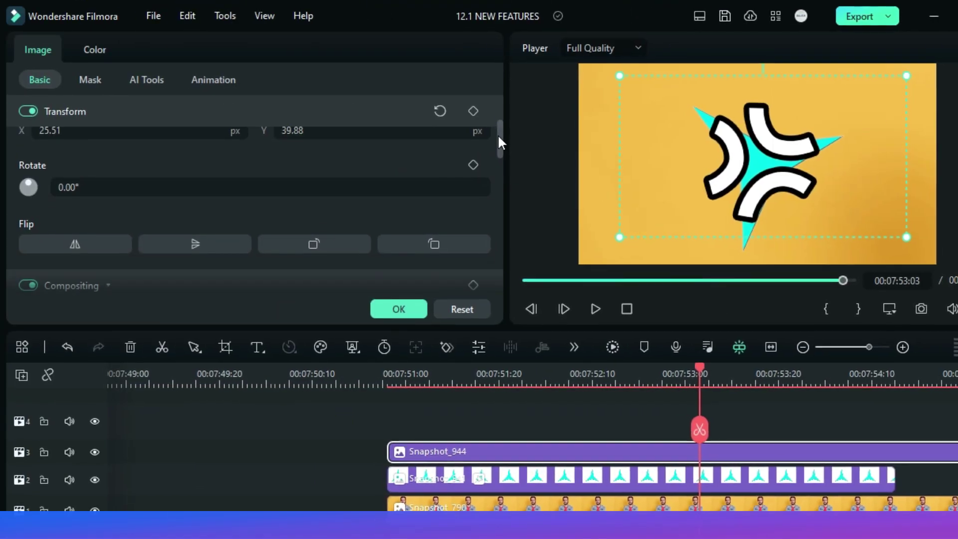
{"action": "scroll", "coordinate": [498, 133], "scroll_direction": "down", "scroll_amount": 1}
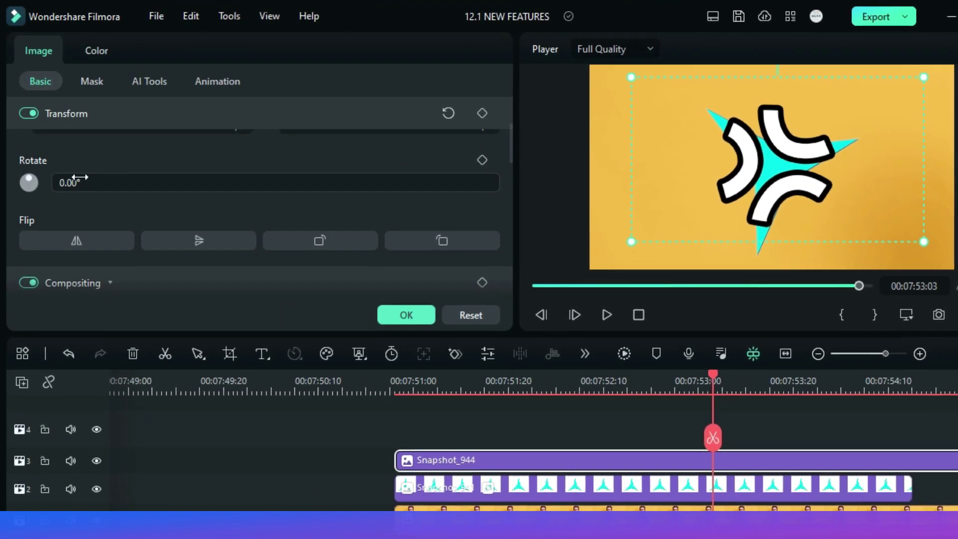
{"action": "scroll", "coordinate": [70, 184], "scroll_direction": "down", "scroll_amount": 2}
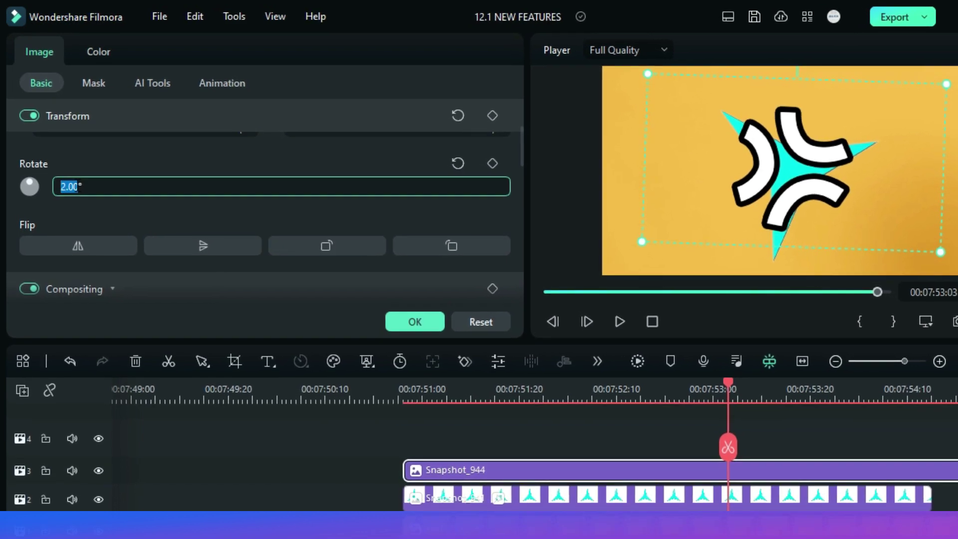
{"action": "scroll", "coordinate": [70, 188], "scroll_direction": "down", "scroll_amount": 11}
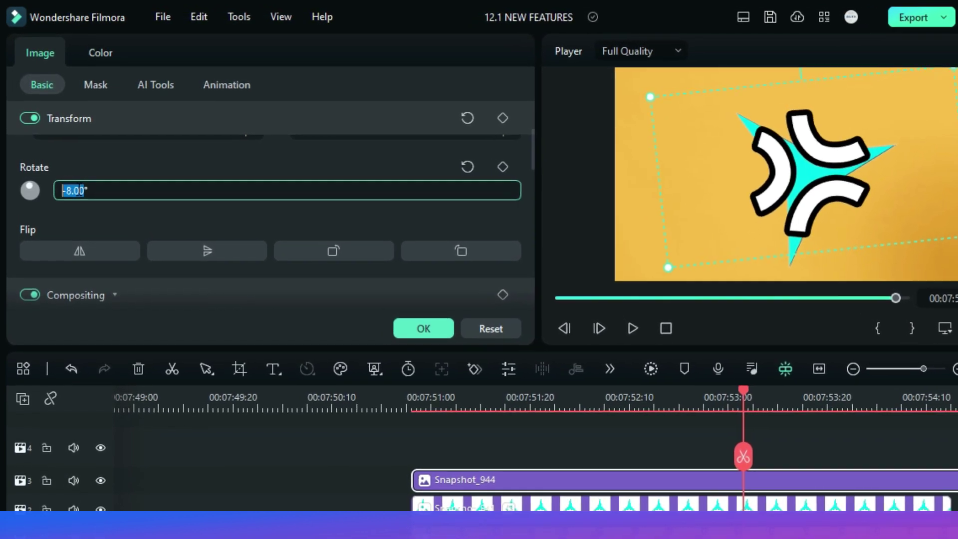
{"action": "scroll", "coordinate": [70, 188], "scroll_direction": "down", "scroll_amount": 10}
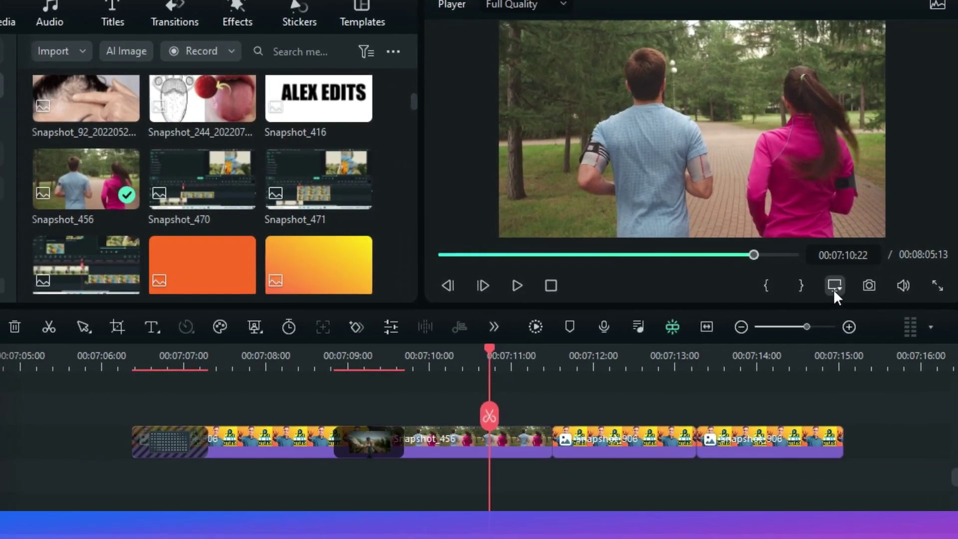
- Set the player's preview zoom level to 75%
{"action": "left_click", "coordinate": [850, 287]}
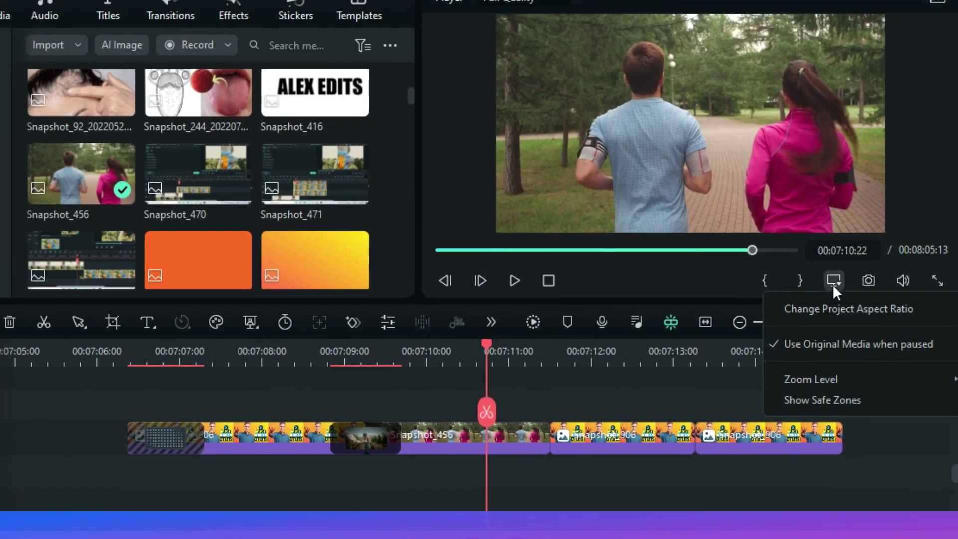
{"action": "mouse_move", "coordinate": [810, 375]}
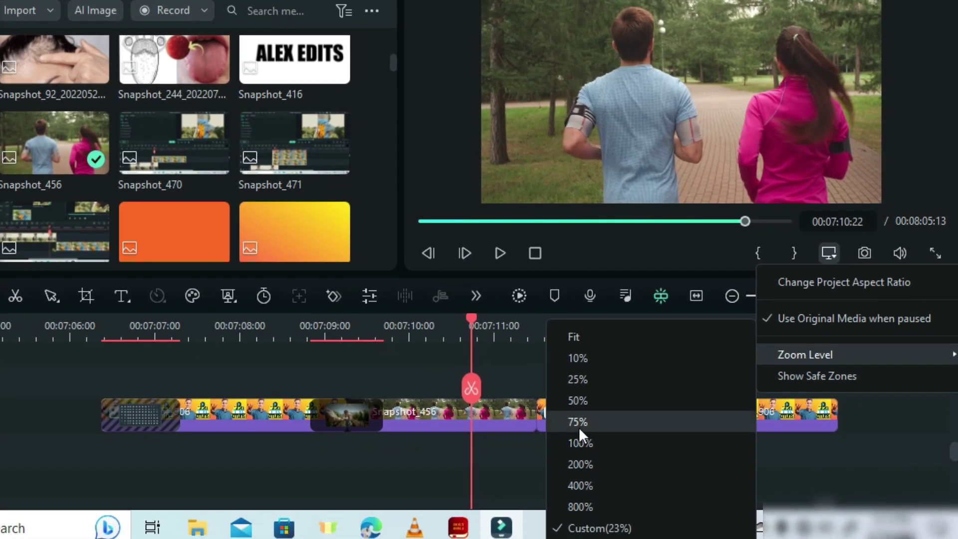
{"action": "left_click", "coordinate": [580, 426]}
{"action": "left_click", "coordinate": [829, 253]}
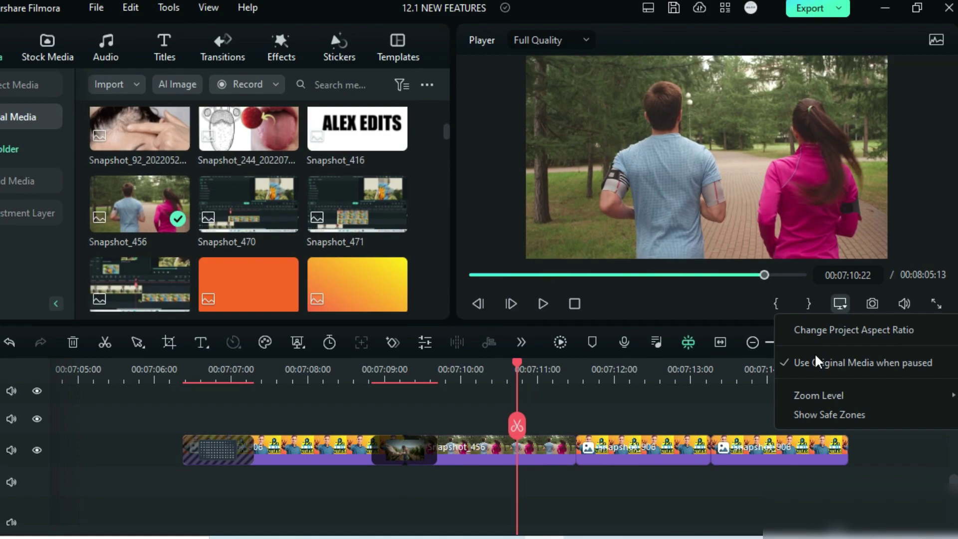
{"action": "mouse_move", "coordinate": [807, 392]}
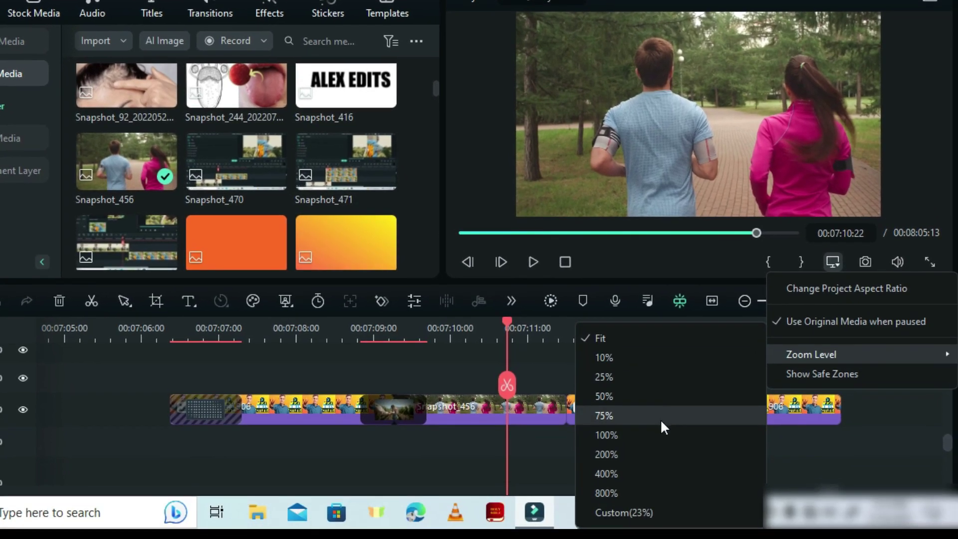
{"action": "left_click", "coordinate": [612, 511]}
- Select the runners clip and zoom further into the player preview
{"action": "left_click", "coordinate": [719, 87]}
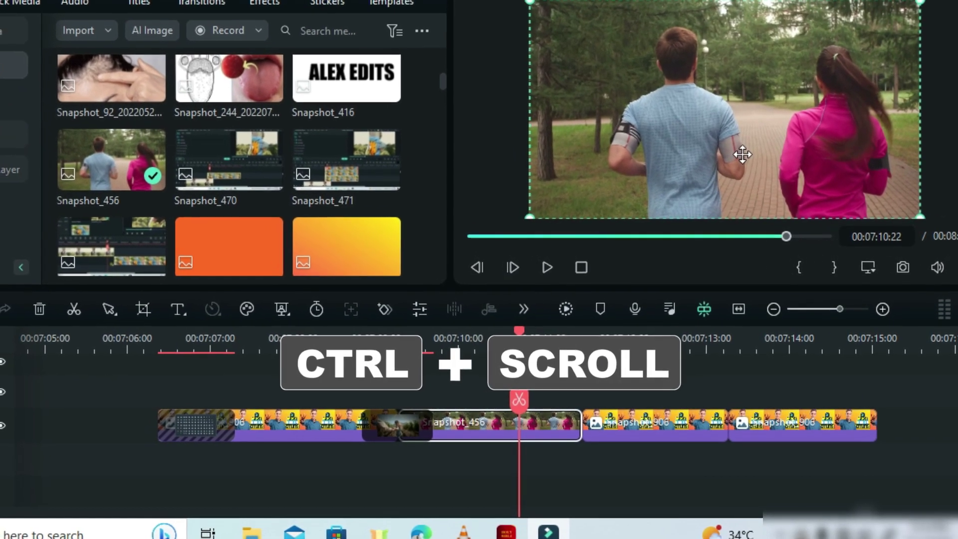
{"action": "scroll", "coordinate": [742, 154], "scroll_direction": "up", "scroll_amount": 2, "text": "ctrl"}
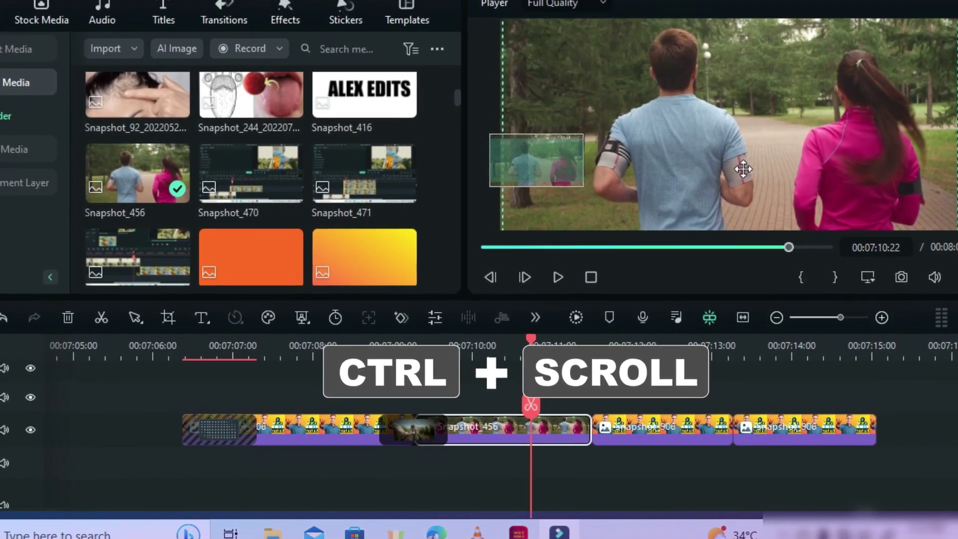
{"action": "scroll", "coordinate": [744, 164], "scroll_direction": "up", "scroll_amount": 1, "text": "ctrl"}
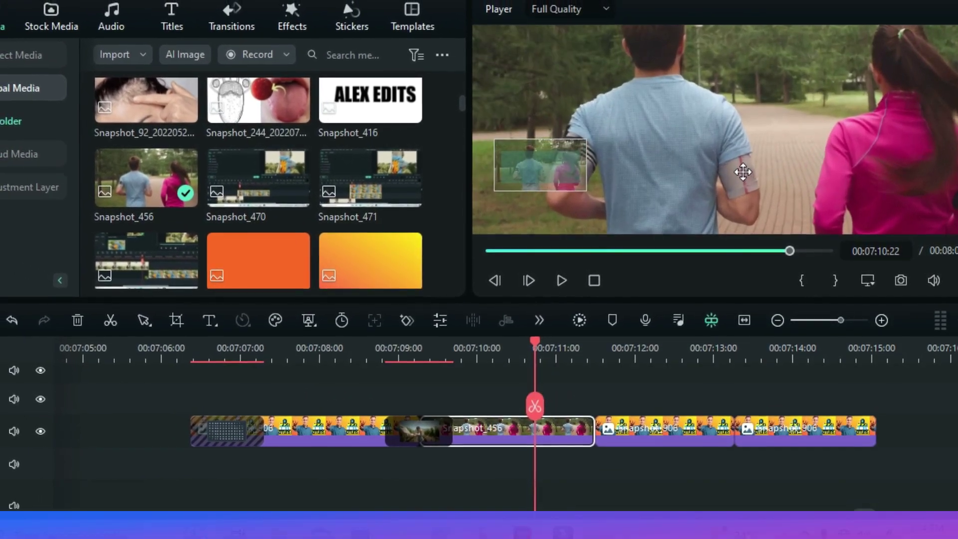
{"action": "scroll", "coordinate": [743, 172], "scroll_direction": "up", "scroll_amount": 2, "text": "ctrl"}
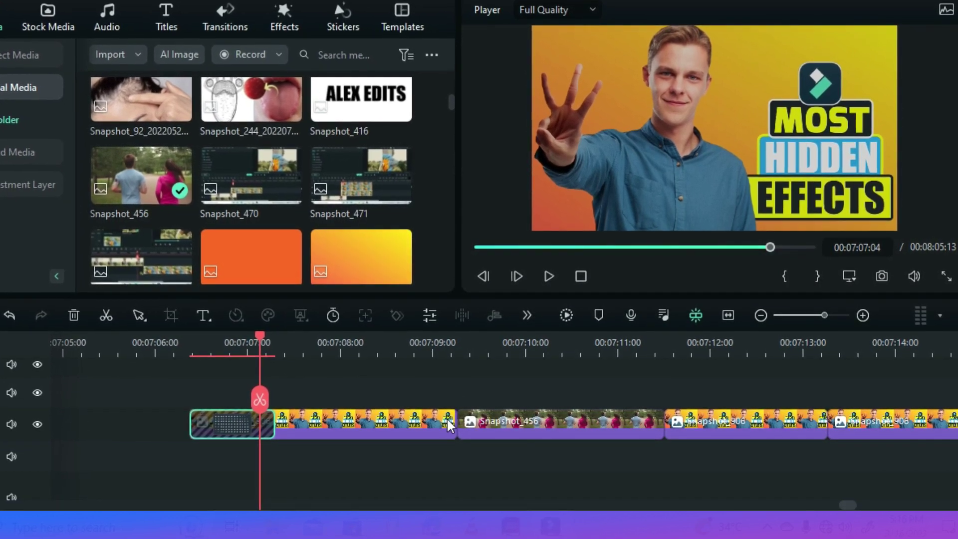
- Copy the first clip's transition onto the Snapshot_456 junction, then delete that copy
{"action": "key", "text": "ctrl+c"}
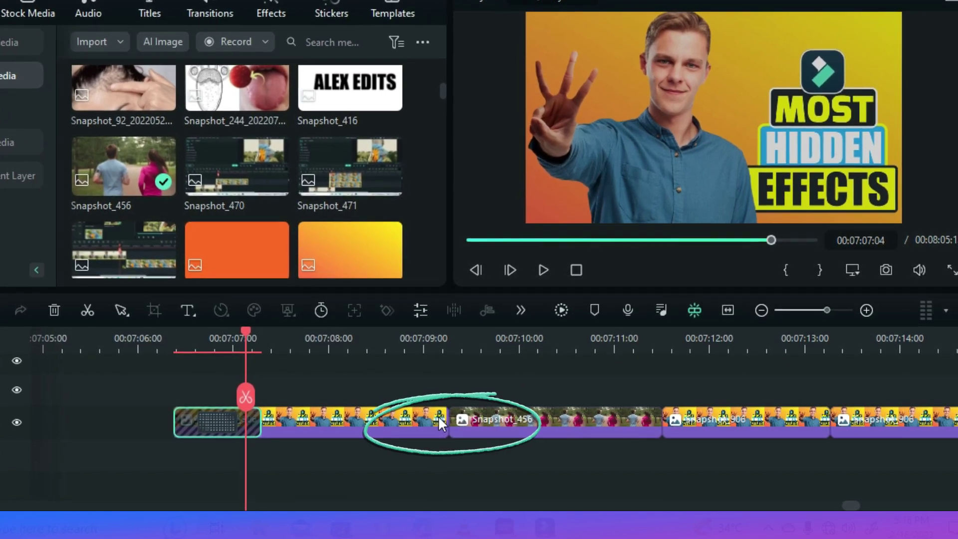
{"action": "key", "text": "ctrl+v"}
{"action": "left_click_drag", "start_coordinate": [428, 417], "coordinate": [441, 456]}
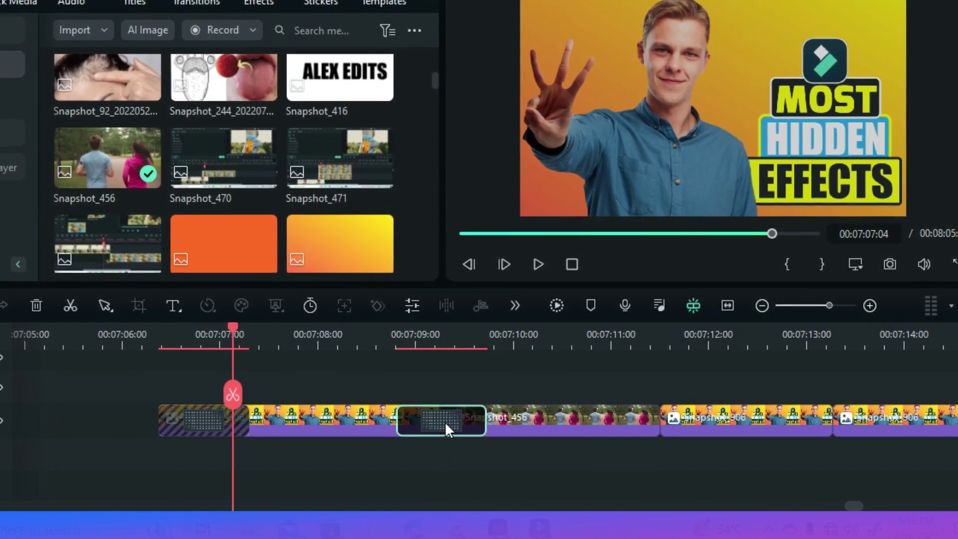
{"action": "key", "text": "Delete"}
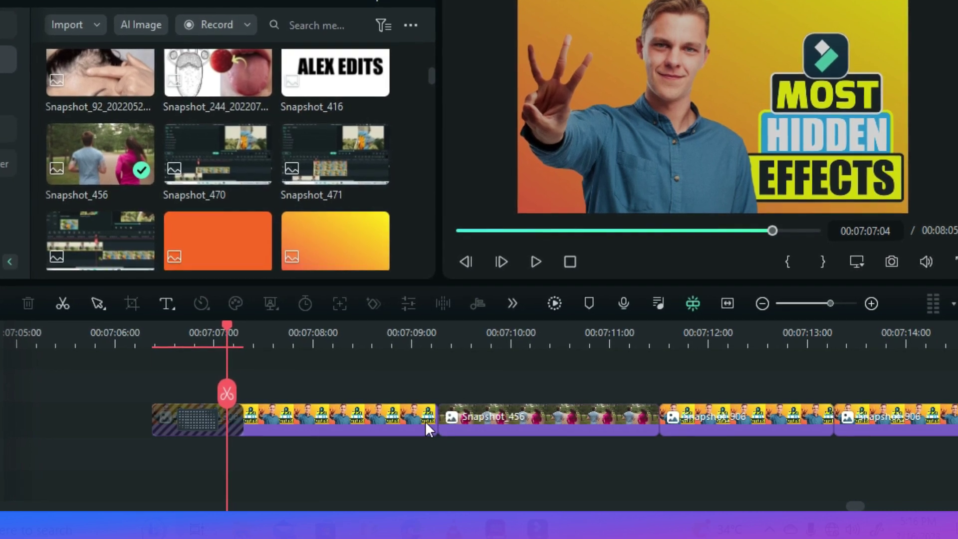
- Apply default transitions between the first clip and Snapshot_456 with Ctrl+T
{"action": "left_click", "coordinate": [429, 420]}
{"action": "left_click", "coordinate": [478, 420], "text": "ctrl"}
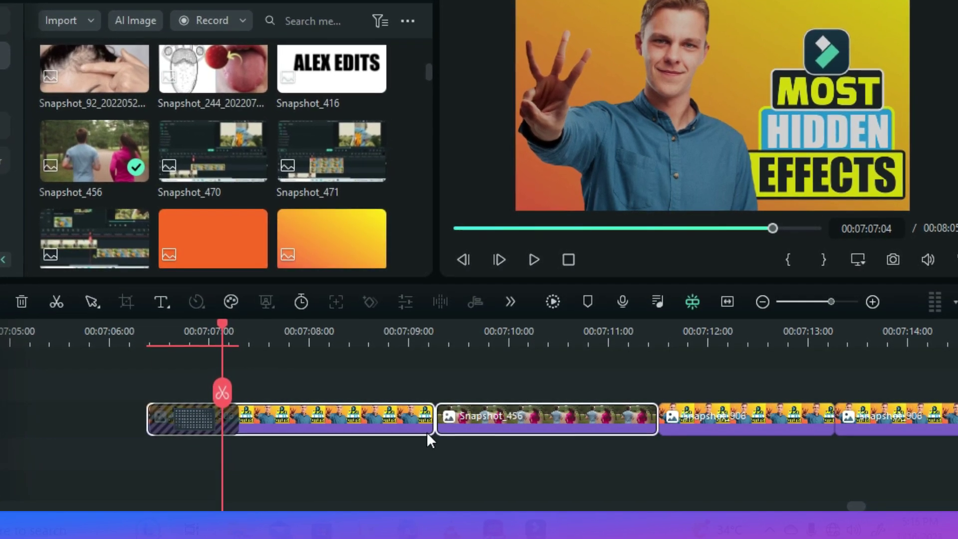
{"action": "key", "text": "ctrl+t"}
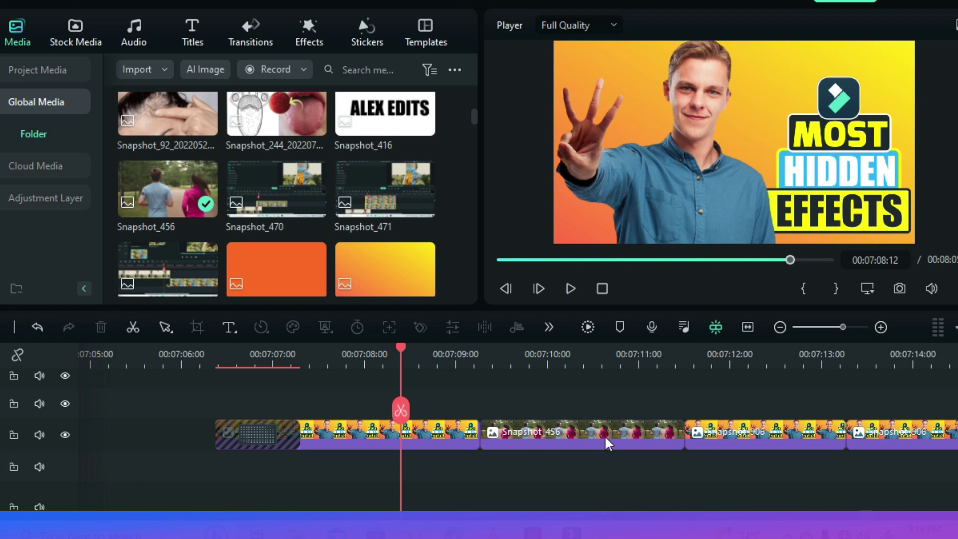
- Add Transform keyframes to Snapshot_456 from its Image properties, plus one more later in the clip
{"action": "double_click", "coordinate": [564, 430]}
{"action": "left_click", "coordinate": [7, 27]}
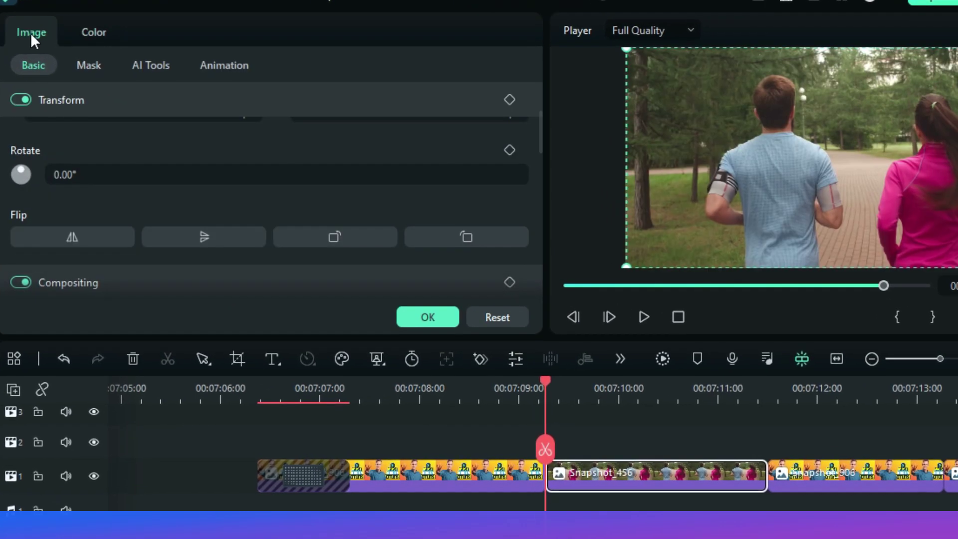
{"action": "scroll", "coordinate": [129, 120], "scroll_direction": "up", "scroll_amount": 3}
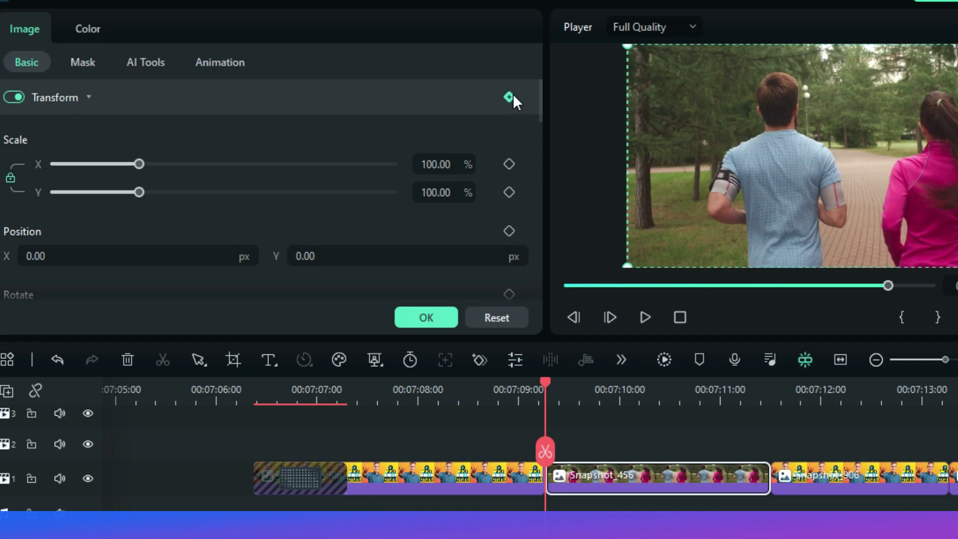
{"action": "left_click", "coordinate": [508, 97]}
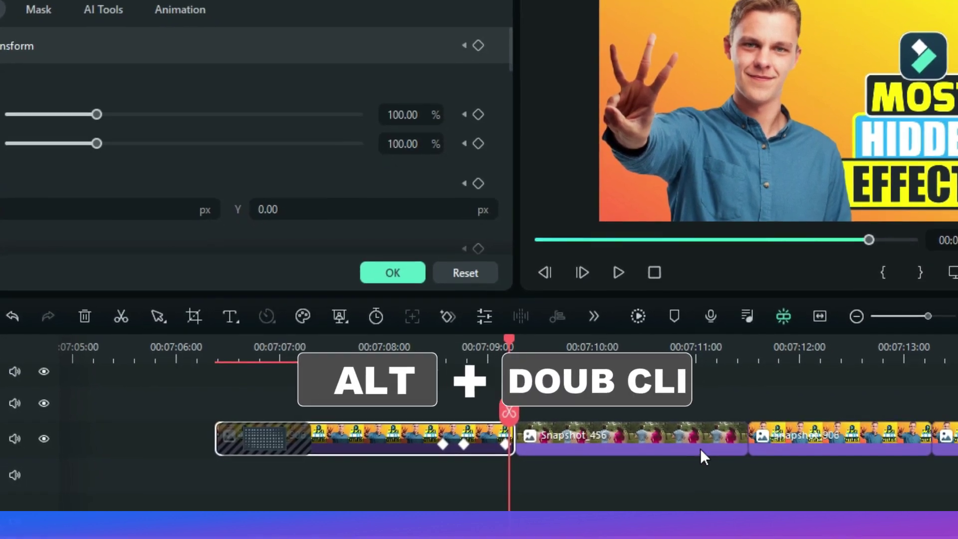
{"action": "double_click", "coordinate": [701, 449], "text": "alt"}
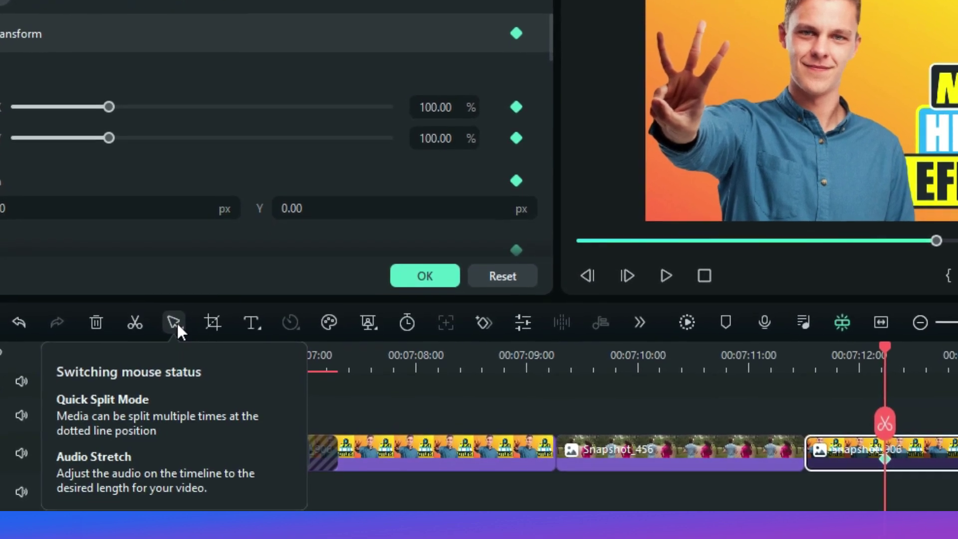
- Switch the timeline tool to Quick Split Mode, then to Audio Stretch mode
{"action": "left_click", "coordinate": [176, 324]}
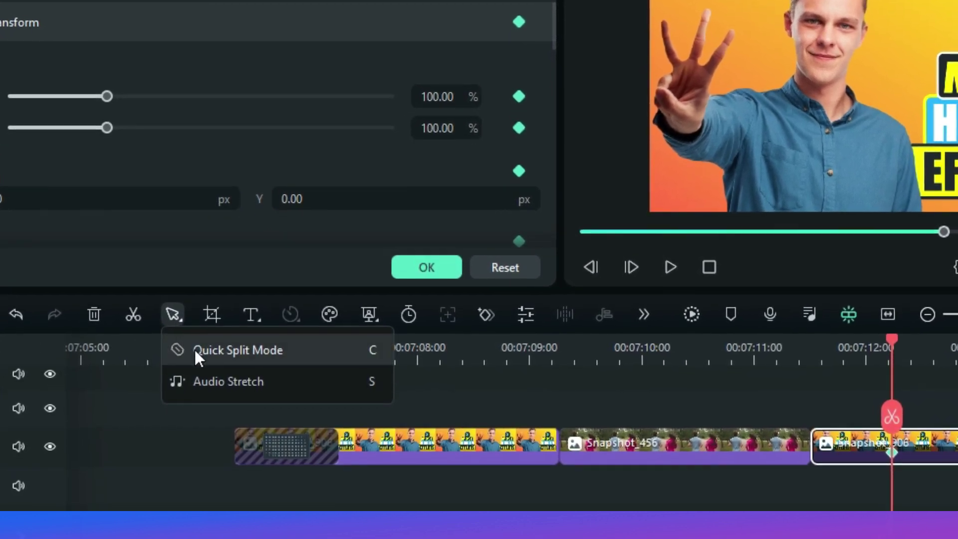
{"action": "left_click", "coordinate": [195, 354]}
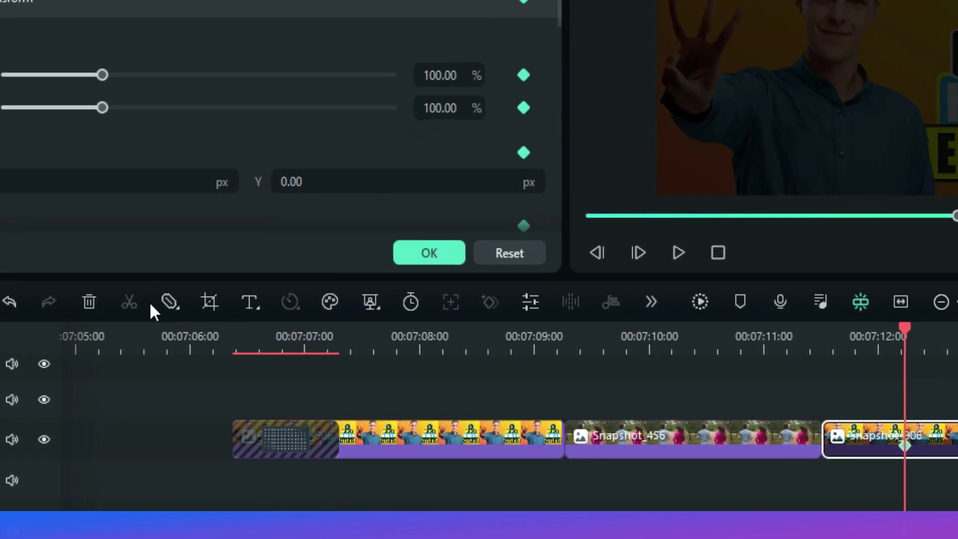
{"action": "left_click", "coordinate": [170, 302]}
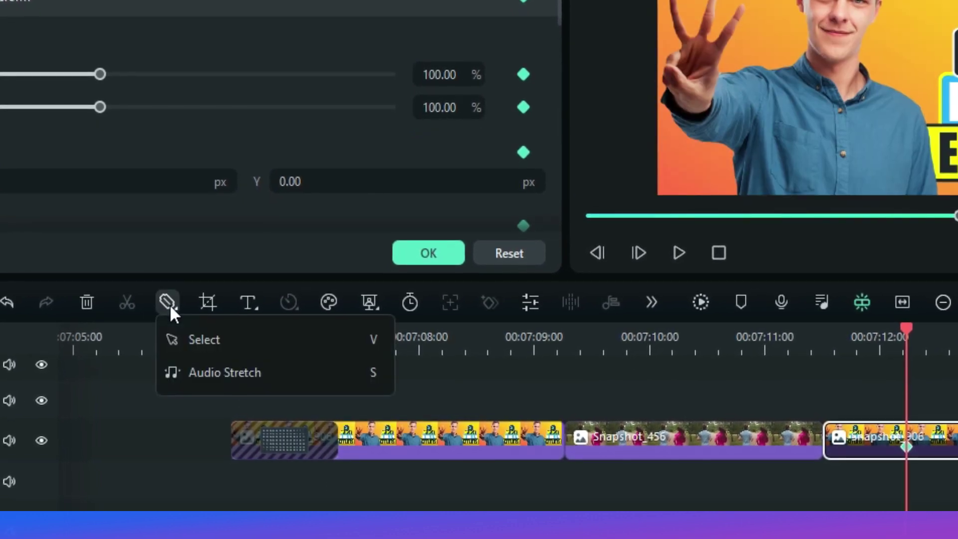
{"action": "left_click", "coordinate": [223, 374]}
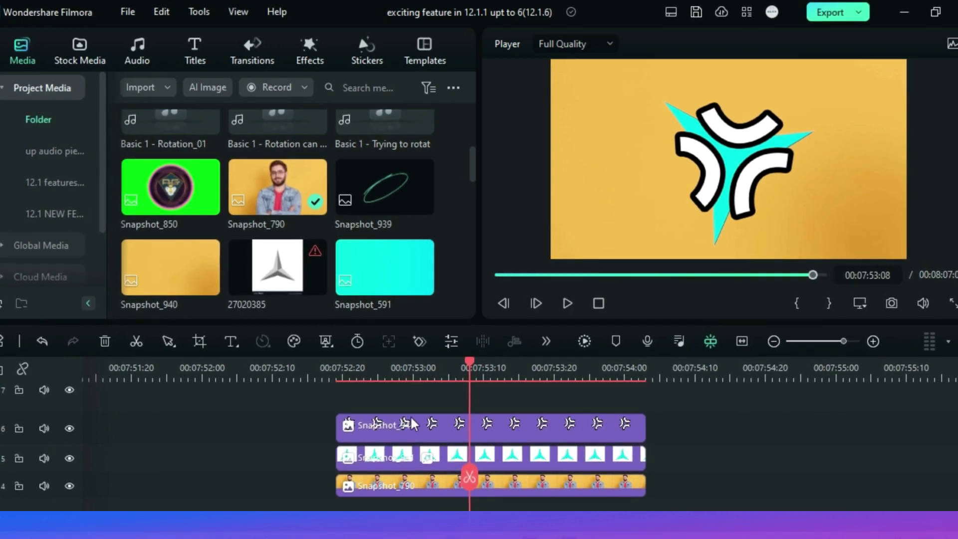
- Select the three stacked clips and mark their span as the clip range
{"action": "left_click_drag", "start_coordinate": [322, 403], "coordinate": [384, 486]}
{"action": "right_click", "coordinate": [335, 384]}
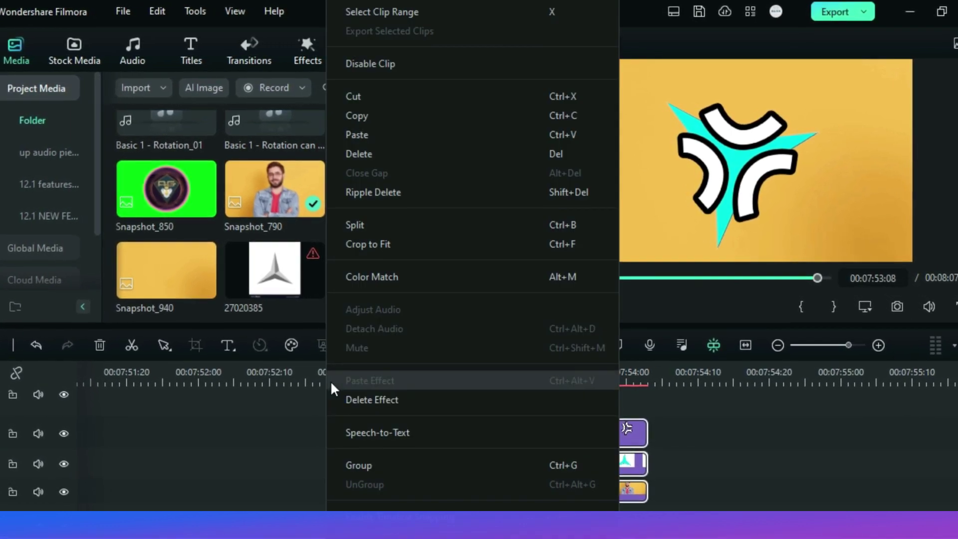
{"action": "key", "text": "Escape"}
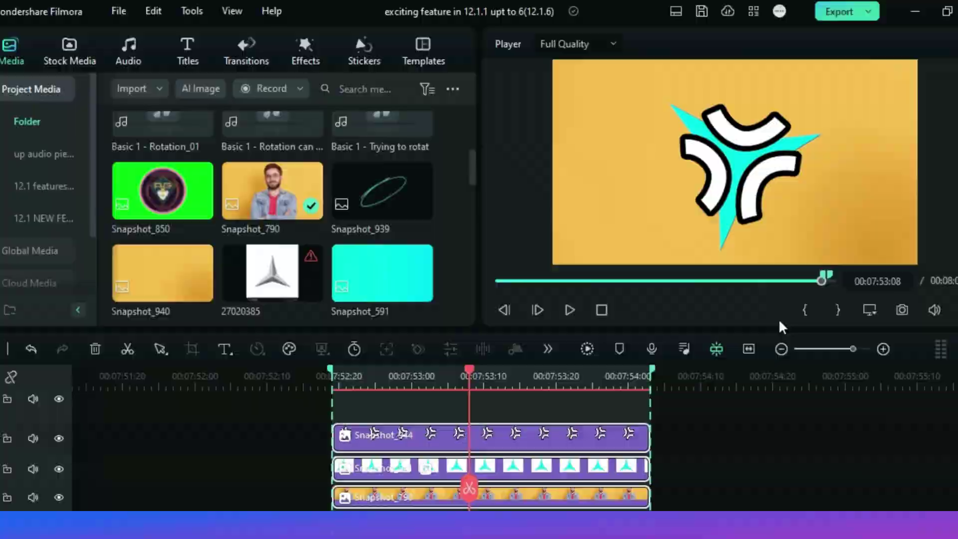
- Export the range with custom settings: bit rate 9000 kbps and 24 fps frame rate
{"action": "key", "text": "ctrl+e"}
{"action": "left_click", "coordinate": [554, 350]}
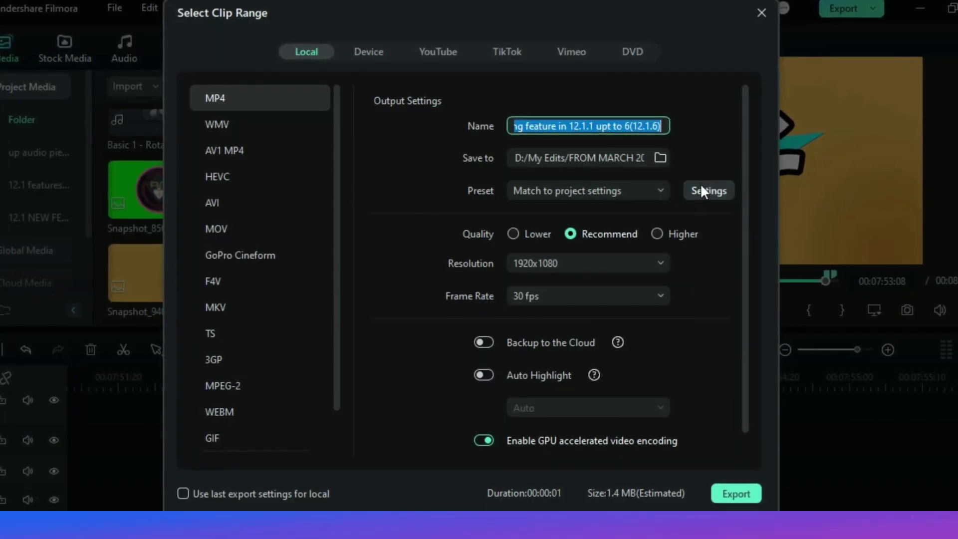
{"action": "left_click", "coordinate": [701, 187]}
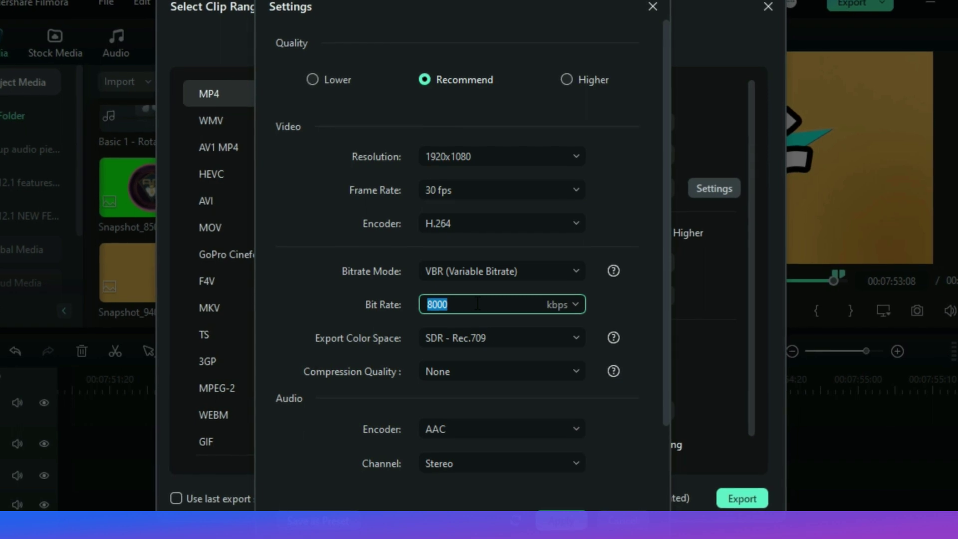
{"action": "type", "text": "900"}
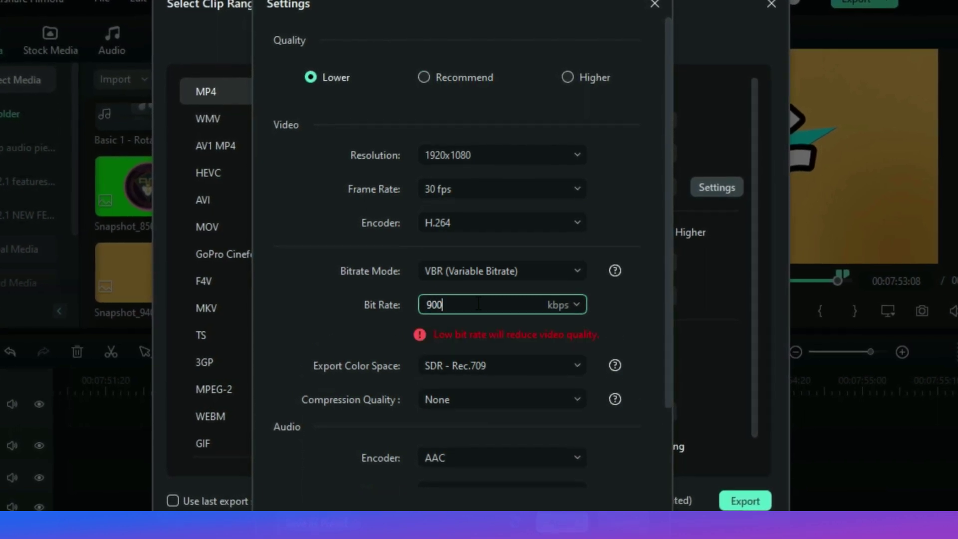
{"action": "type", "text": "0"}
{"action": "left_click", "coordinate": [462, 193]}
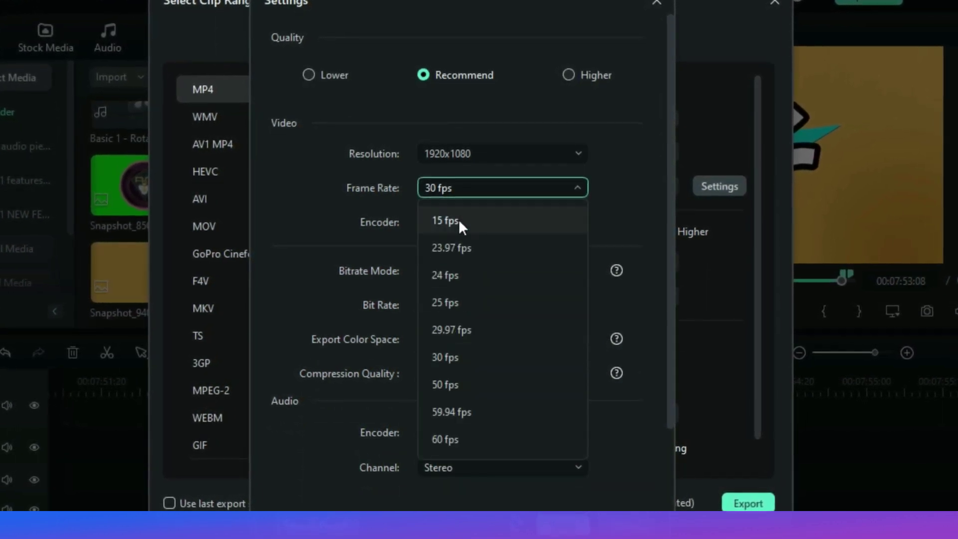
{"action": "left_click", "coordinate": [448, 273]}
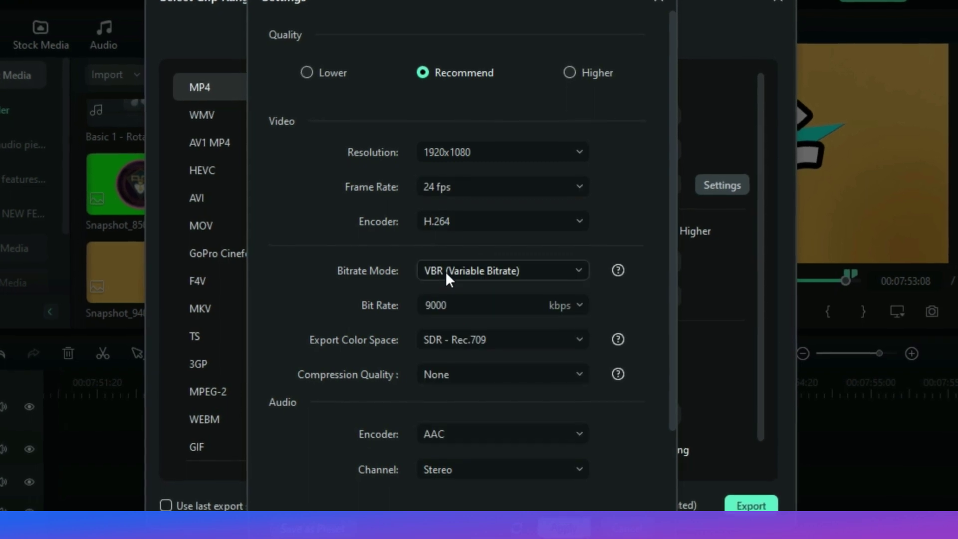
{"action": "left_click", "coordinate": [560, 491]}
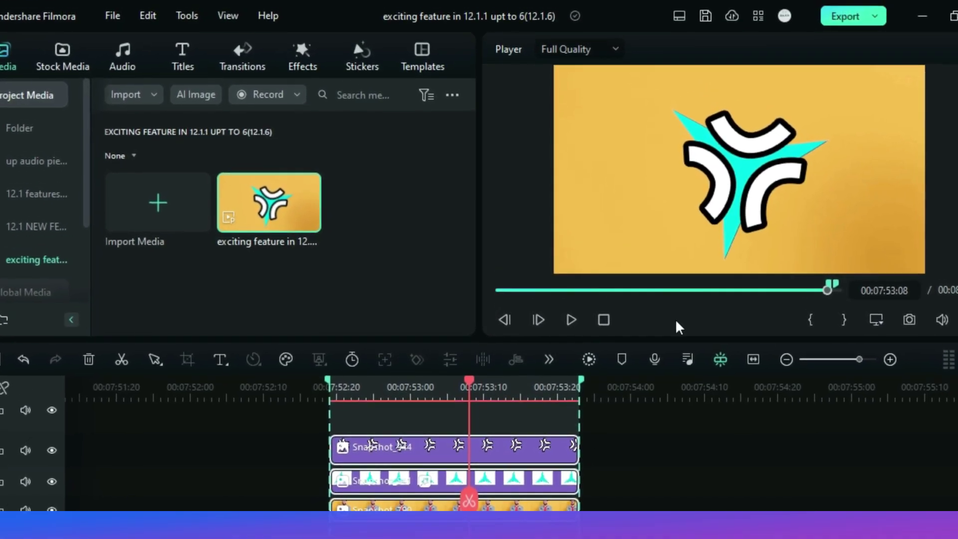
- Reopen export with 'Use last export settings for local' ticked and review the restored 24 fps settings
{"action": "left_click", "coordinate": [850, 17]}
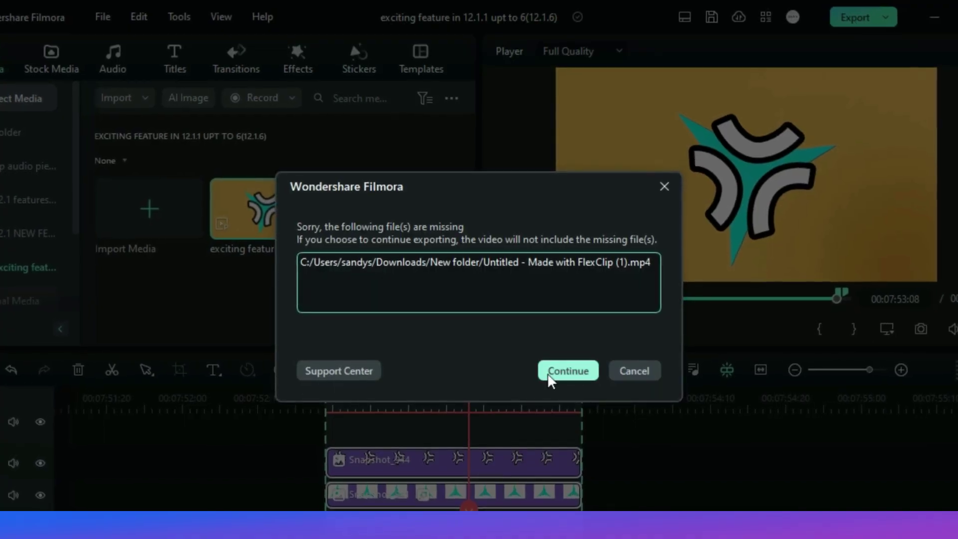
{"action": "left_click", "coordinate": [547, 373]}
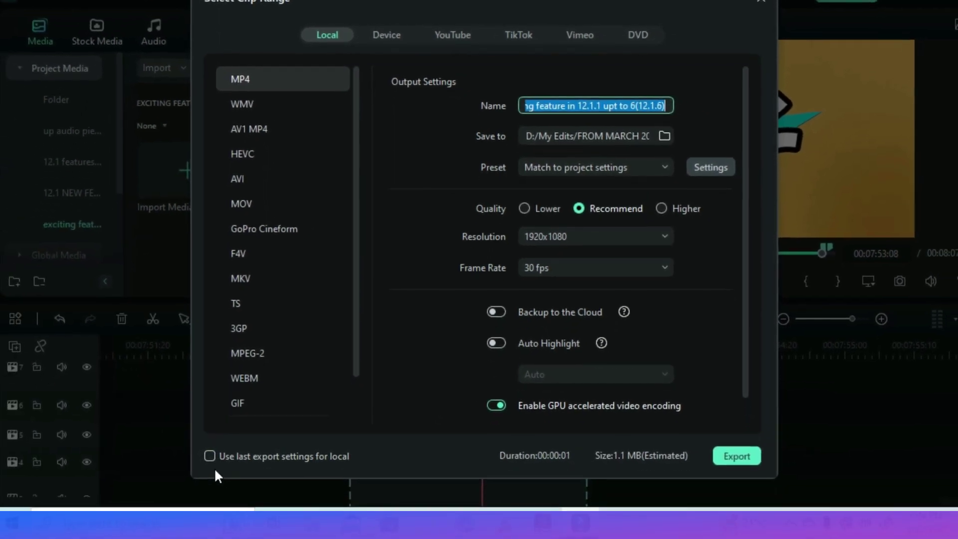
{"action": "left_click", "coordinate": [178, 516]}
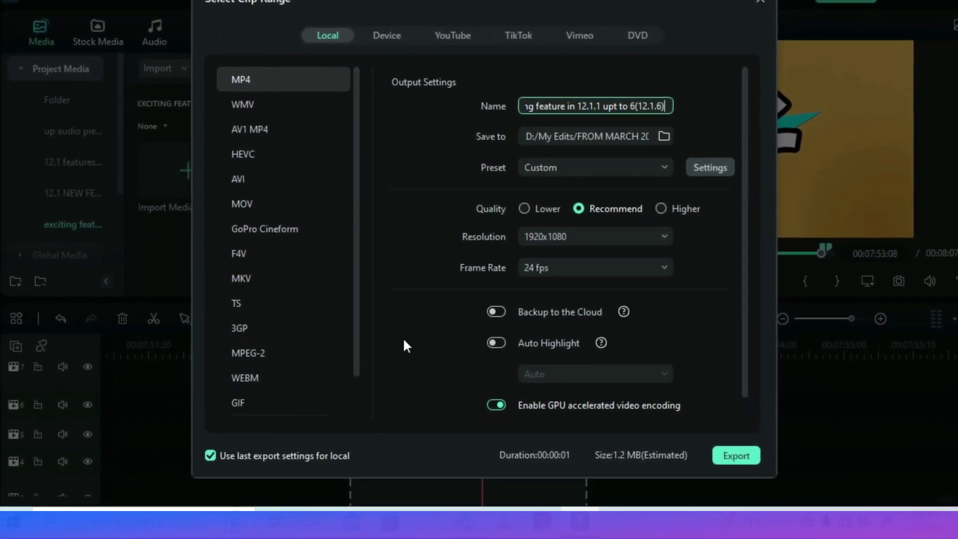
{"action": "left_click", "coordinate": [701, 168]}
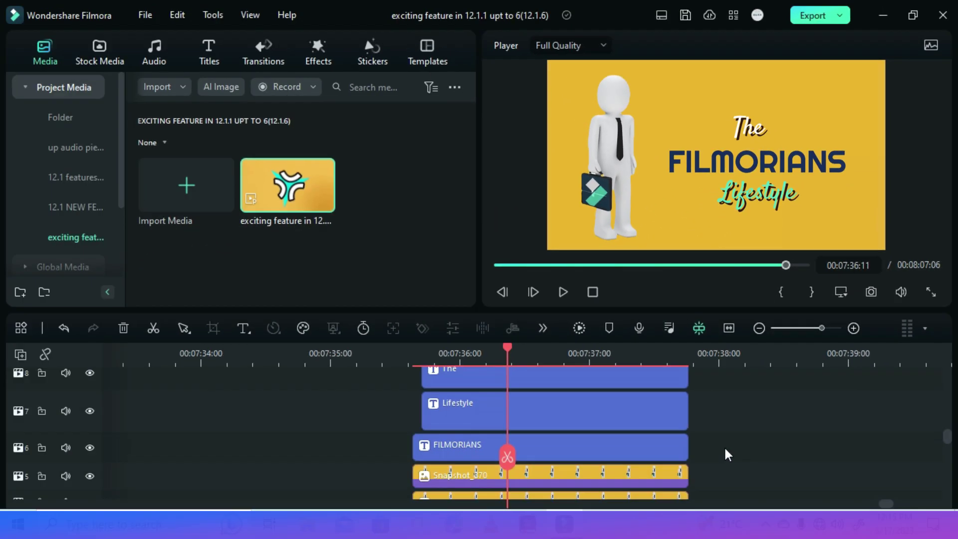
- Scroll to view The FILMORIANS Lifestyle title's text layers in the project
{"action": "scroll", "coordinate": [723, 449], "scroll_direction": "up", "scroll_amount": 1}
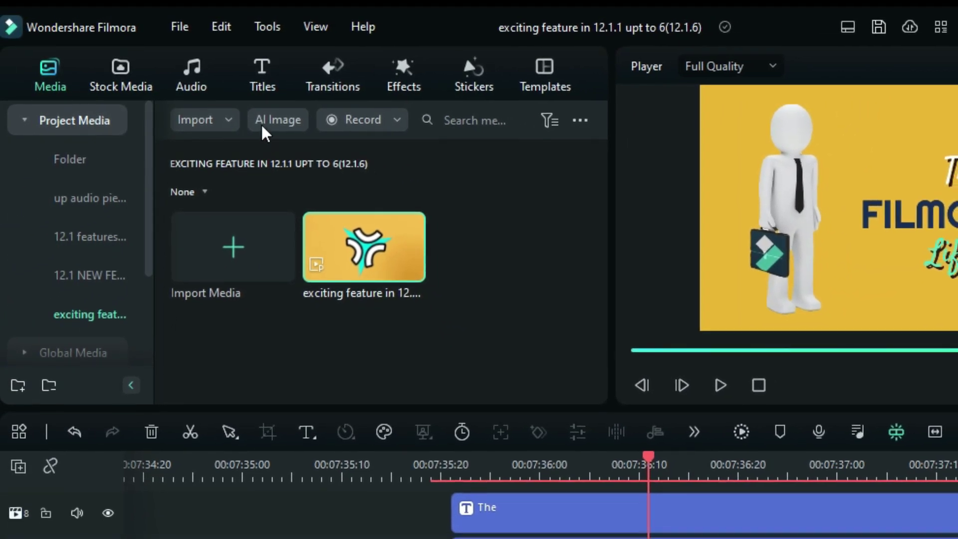
- Generate a 512x512 AI image from the prompt 'a lake in winter'
{"action": "left_click", "coordinate": [261, 120]}
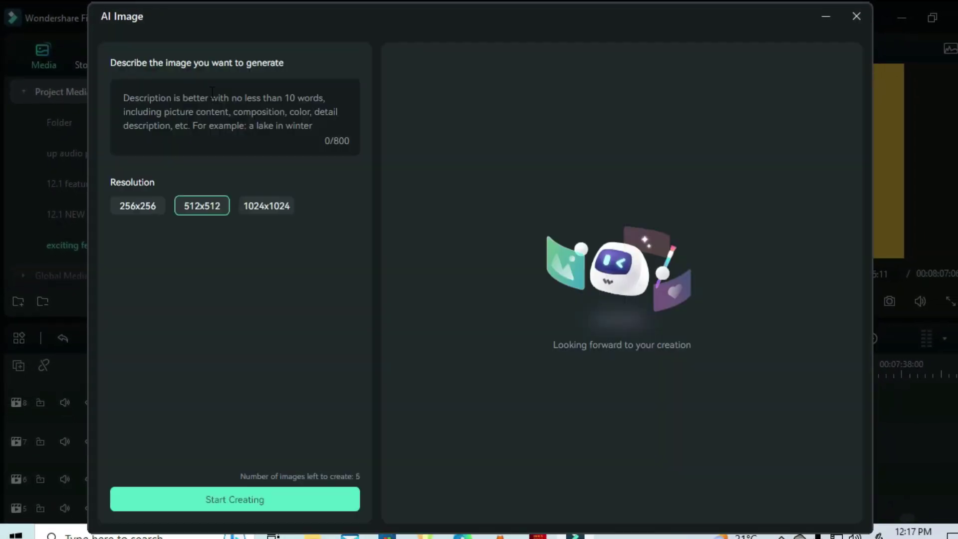
{"action": "left_click", "coordinate": [127, 103]}
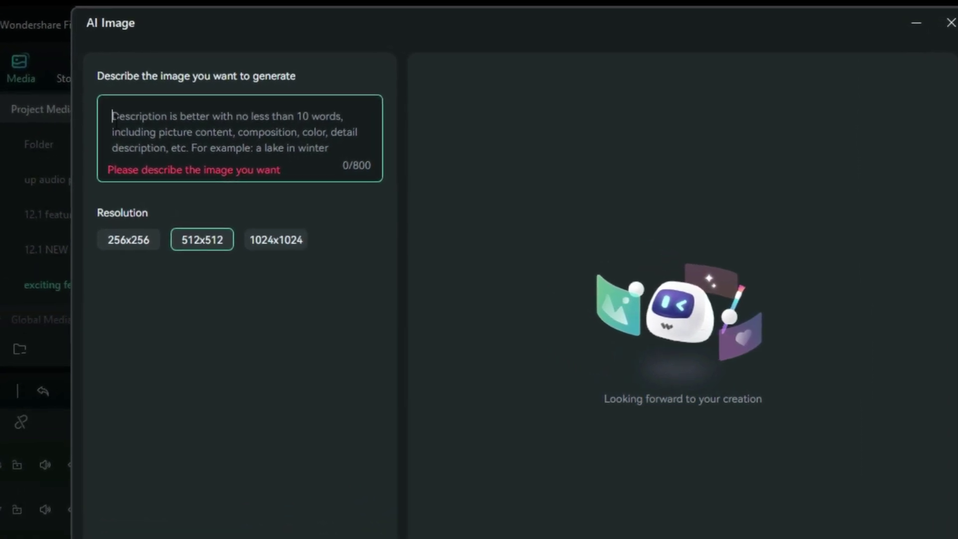
{"action": "type", "text": "a lake in "}
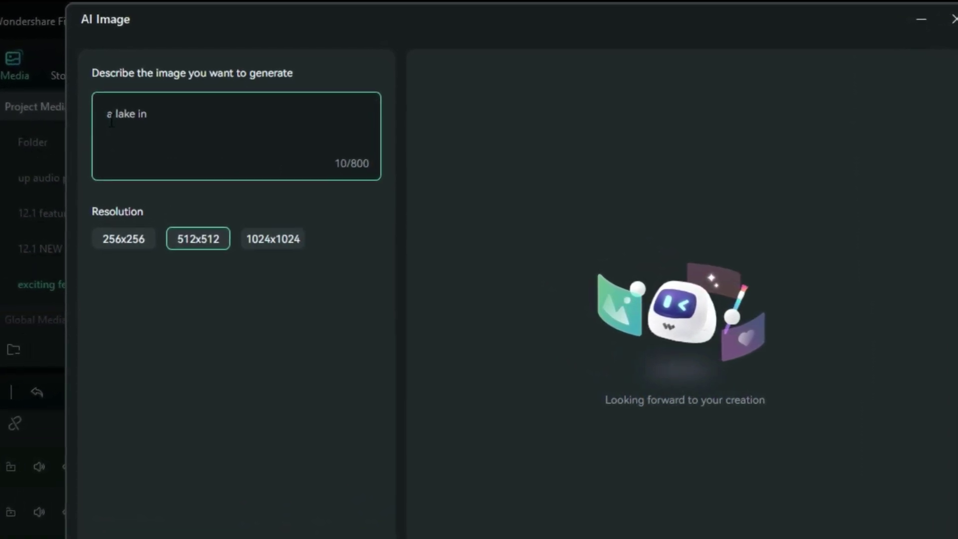
{"action": "type", "text": "winter"}
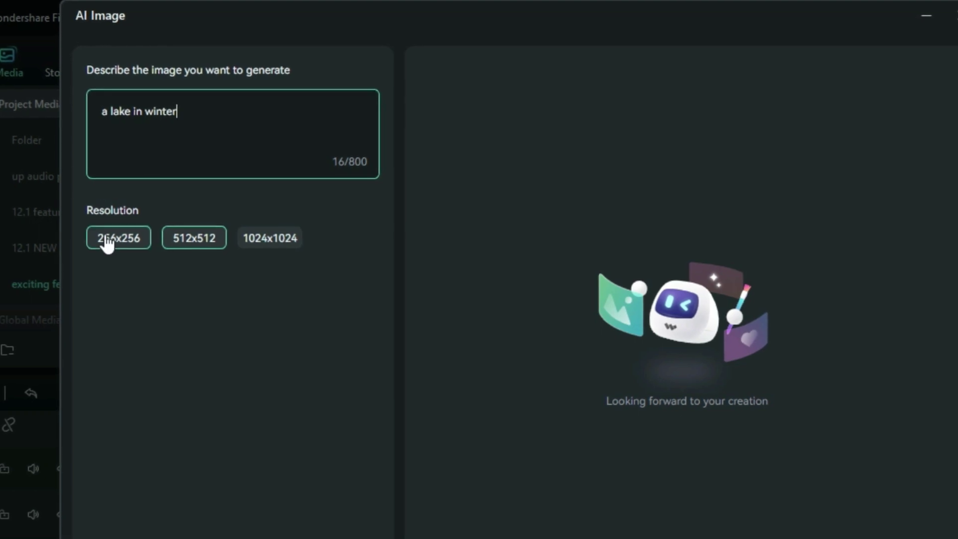
{"action": "left_click", "coordinate": [132, 244]}
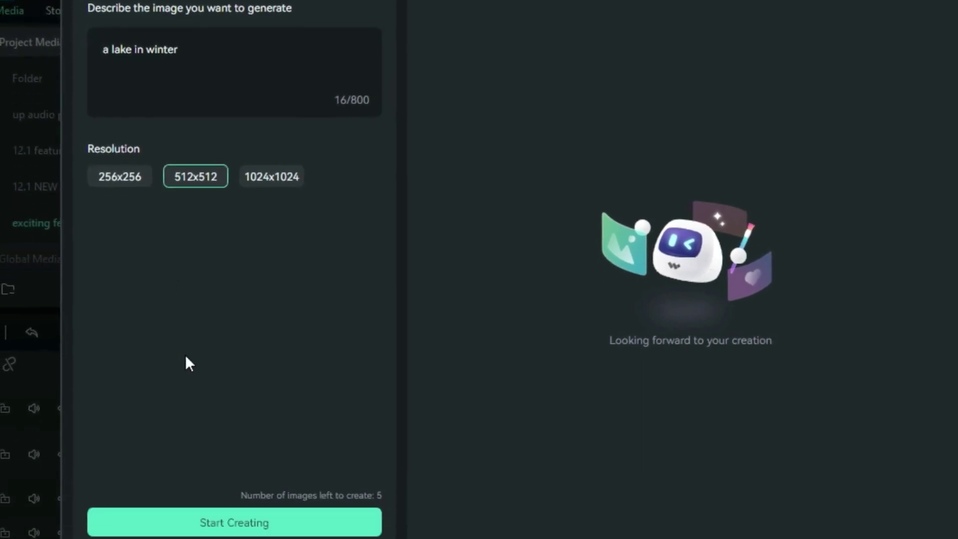
{"action": "left_click", "coordinate": [204, 490]}
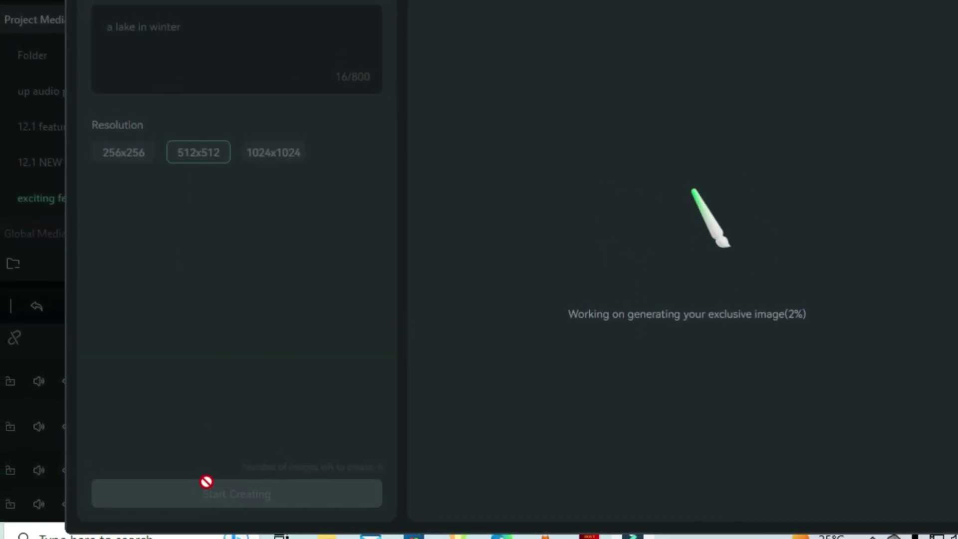